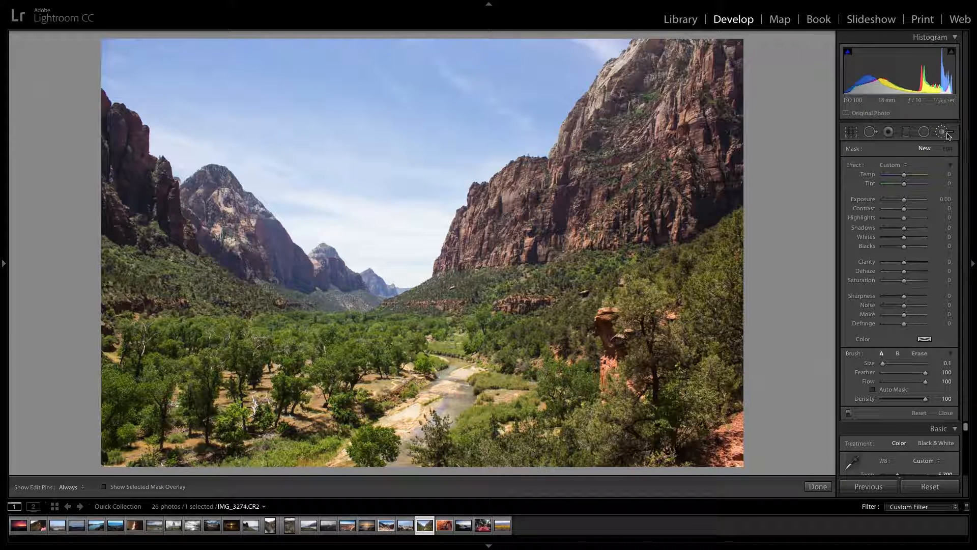
Step: Close the adjustment brush and compare the canyon photo before and after its edits
click(944, 134)
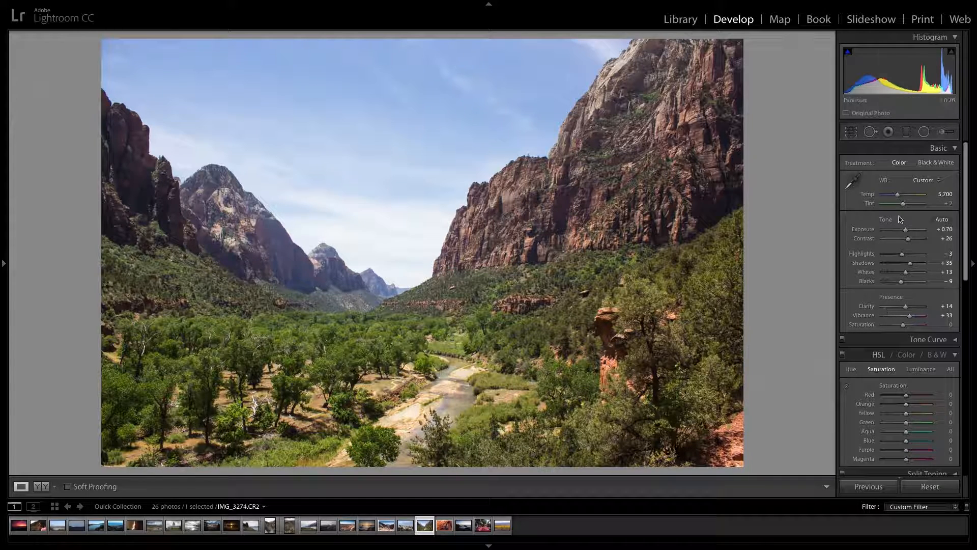
key(backslash)
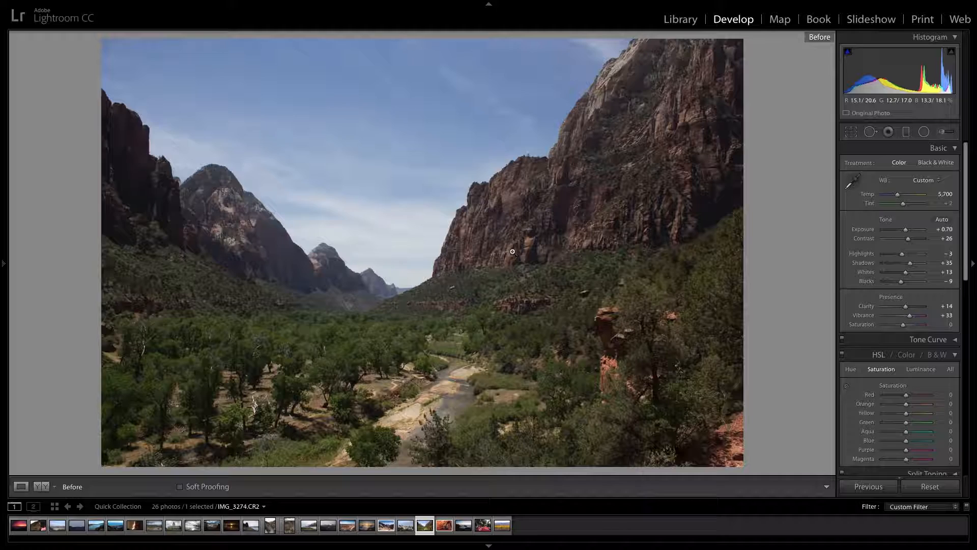
key(backslash)
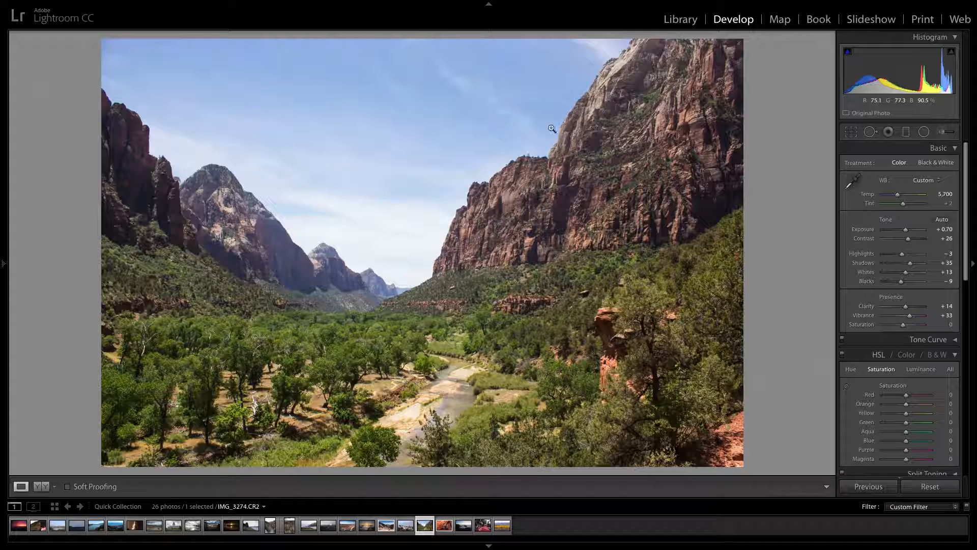
Step: Try a graduated filter with exposure -1.22 across the canyon photo from the sky downward, and delete it
click(905, 132)
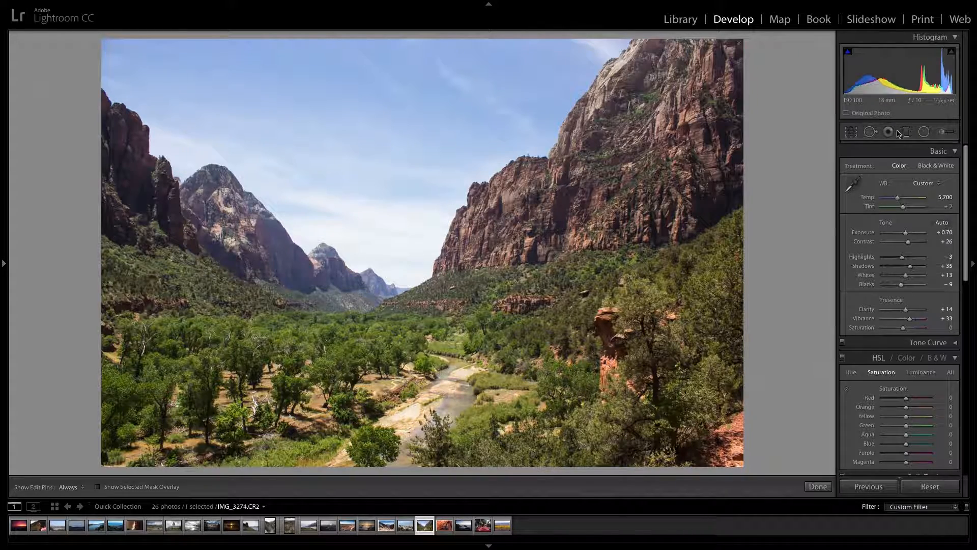
drag(378, 44, 361, 446)
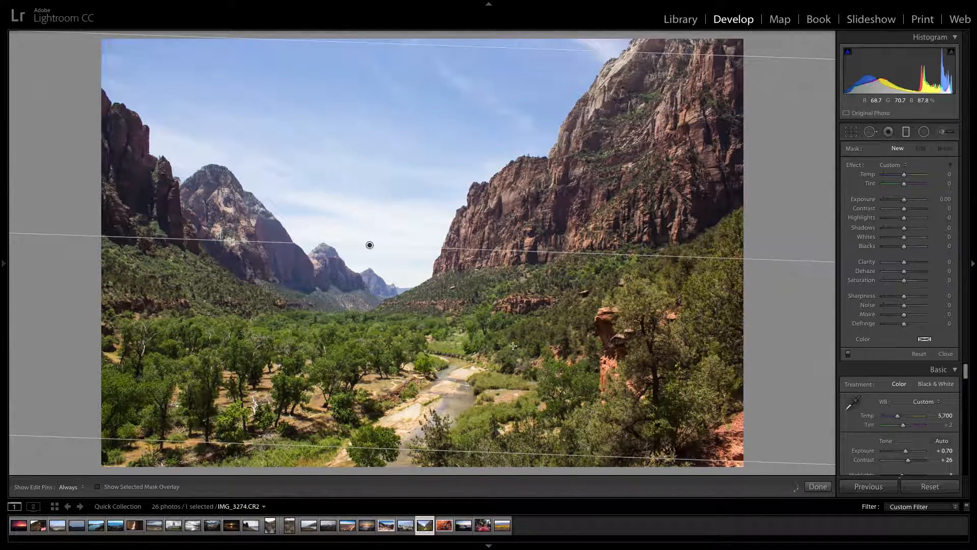
mouse_move(905, 202)
mouse_down()
mouse_move(888, 201)
mouse_move(898, 201)
mouse_up()
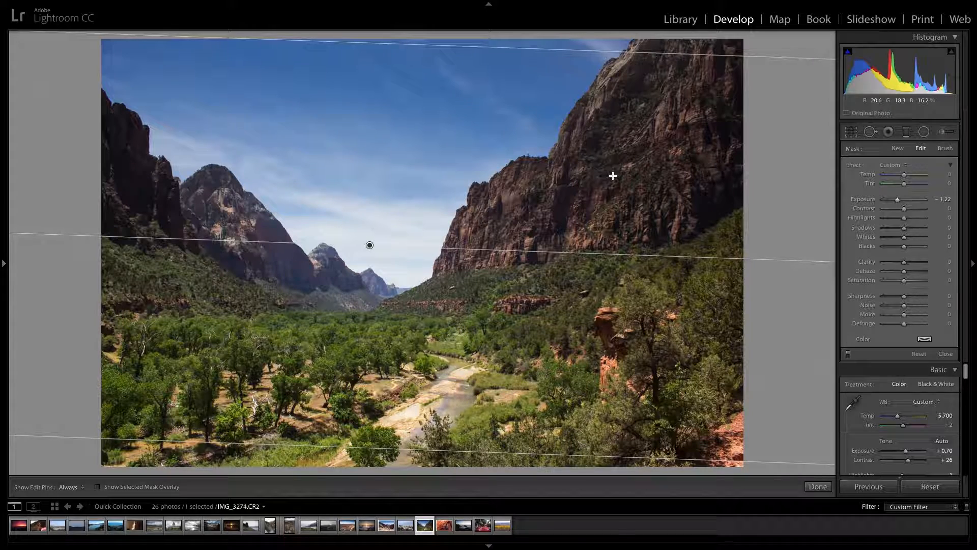
key(Delete)
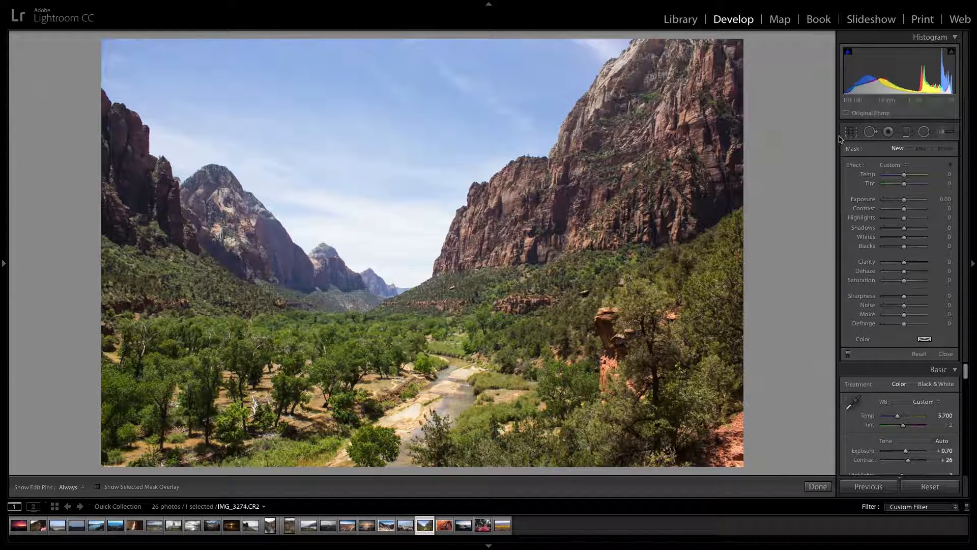
Step: Start a new adjustment brush for the canyon photo with exposure -0.94 and dehaze 30
click(948, 132)
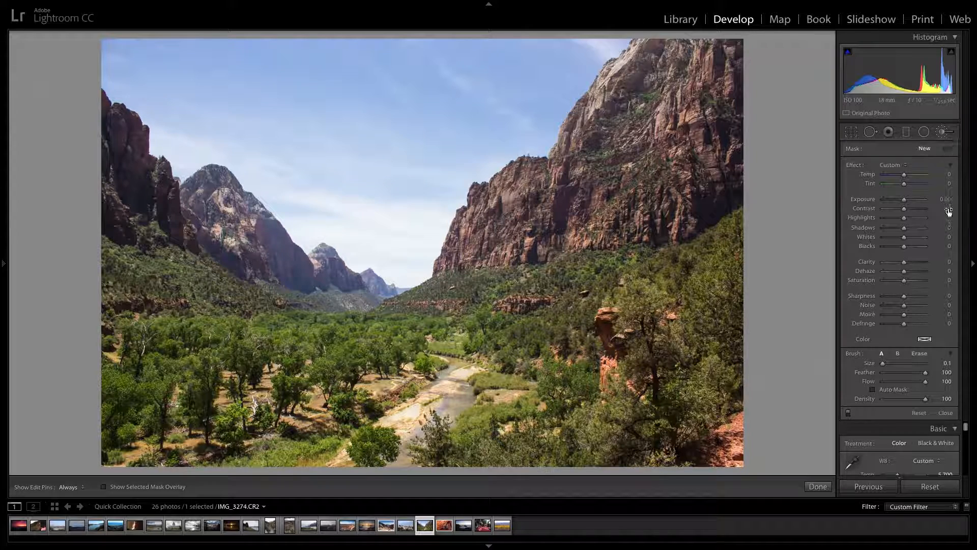
scroll(880, 444, down, 1)
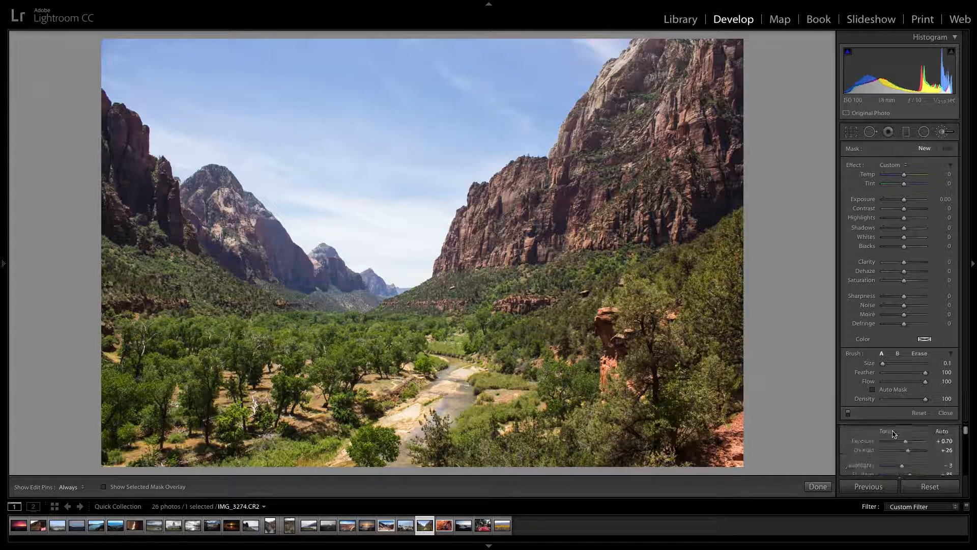
scroll(881, 444, down, 5)
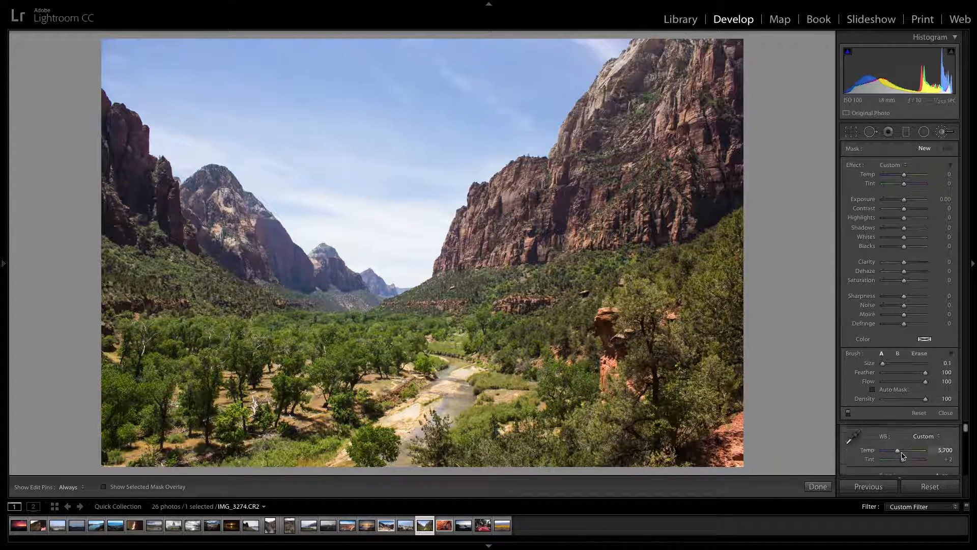
scroll(902, 454, up, 6)
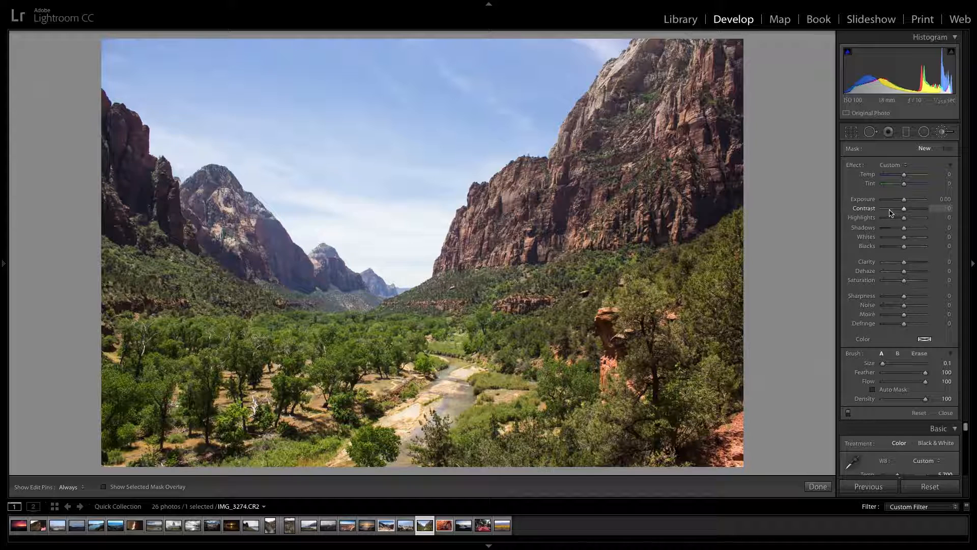
click(943, 130)
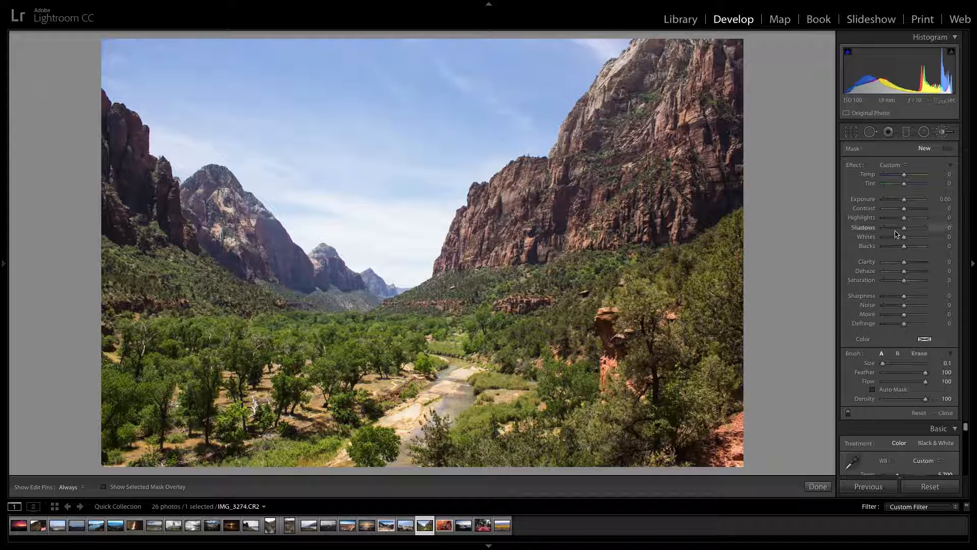
drag(904, 200, 900, 201)
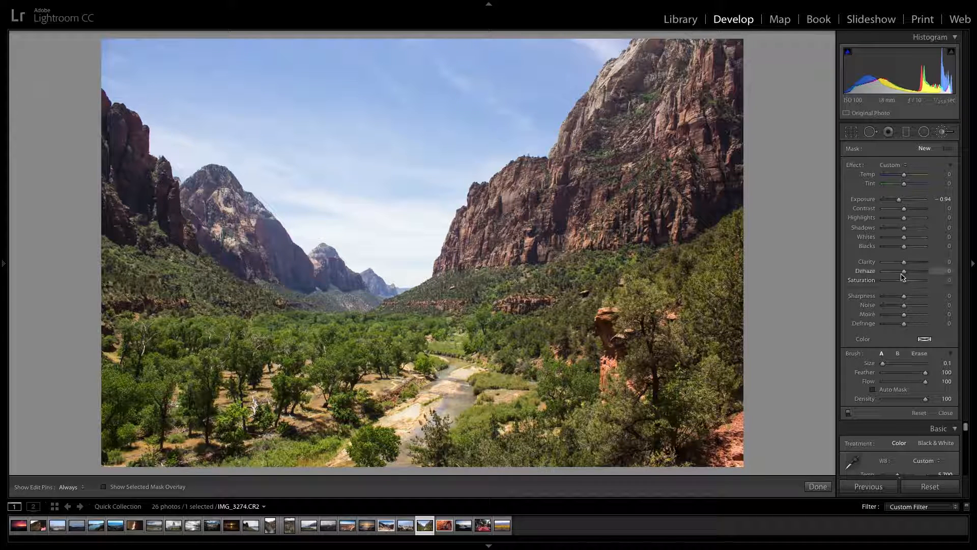
drag(904, 275, 911, 274)
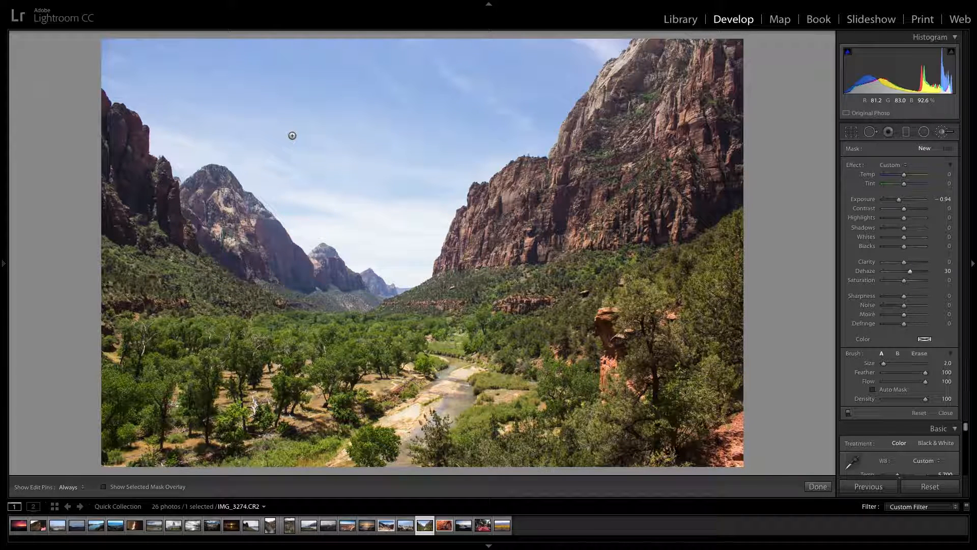
Step: Set the adjustment brush to size 20.5 with feather 43, keeping flow at 100
key(bracketleft)
key(bracketleft)
key(bracketleft)
key(bracketleft)
key(bracketright)
key(bracketright)
key(bracketright)
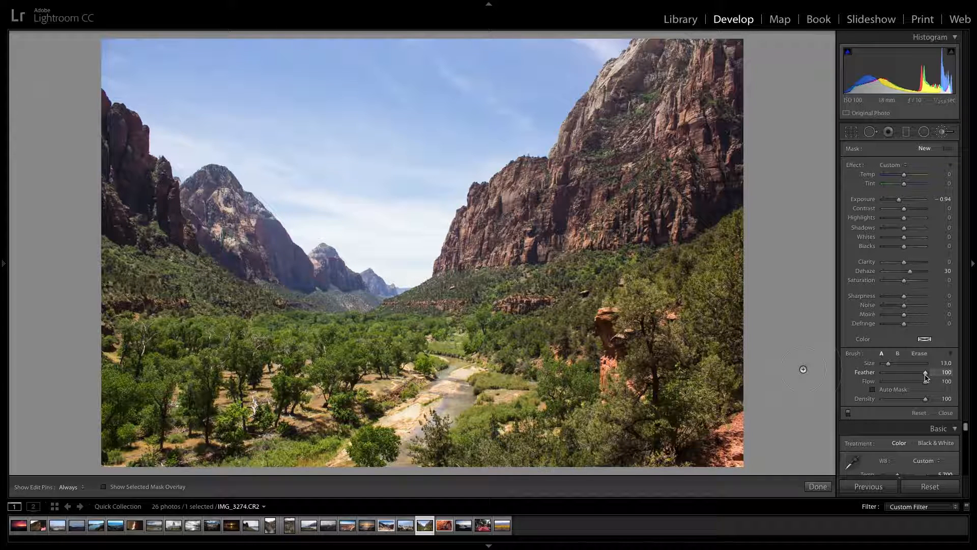
drag(859, 367, 904, 370)
drag(925, 383, 919, 382)
drag(904, 375, 901, 375)
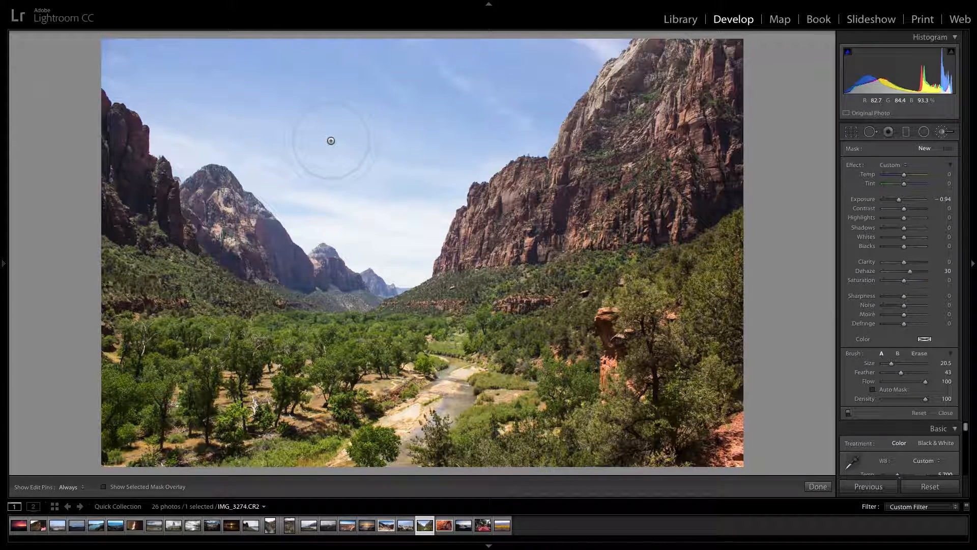
Step: Paint the darkening and dehaze adjustment across the open sky above the mountains
scroll(174, 62, down, 2)
key(h)
mouse_move(124, 53)
mouse_down()
mouse_move(279, 63)
mouse_move(368, 83)
mouse_move(562, 75)
mouse_move(557, 63)
mouse_move(583, 51)
mouse_move(409, 24)
mouse_move(328, 43)
mouse_move(222, 132)
mouse_move(511, 140)
mouse_move(442, 130)
mouse_move(348, 140)
mouse_move(305, 169)
mouse_move(319, 186)
mouse_move(433, 190)
mouse_move(317, 207)
mouse_move(409, 234)
mouse_move(425, 225)
mouse_move(419, 195)
mouse_move(220, 125)
mouse_move(161, 73)
mouse_move(579, 45)
mouse_move(515, 51)
mouse_up()
Step: Reduce the brush to size 4.0 and paint the remaining sky along the edge of the tall right-hand cliff
scroll(515, 51, down, 10)
scroll(464, 110, down, 2)
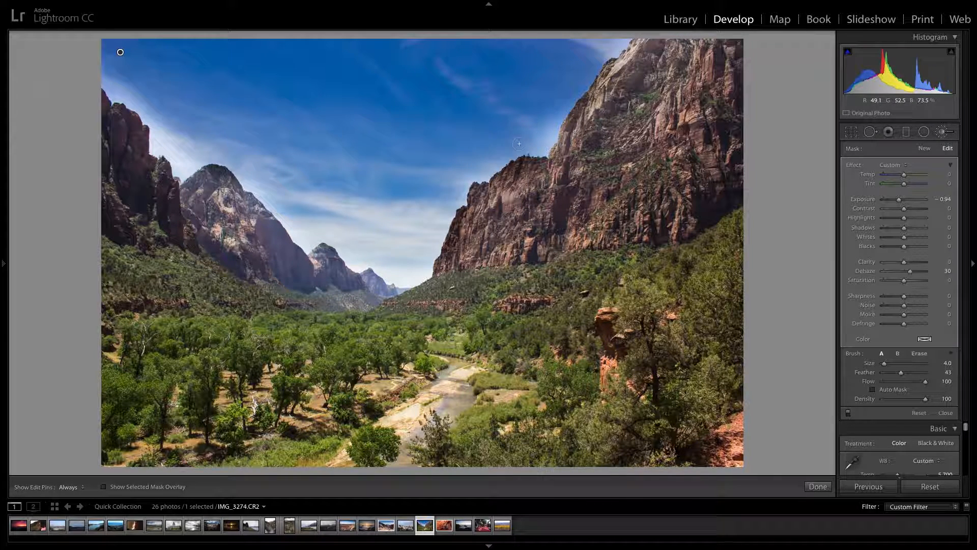
key(h)
mouse_move(555, 124)
mouse_down()
mouse_move(552, 109)
mouse_move(601, 47)
mouse_up()
key(h)
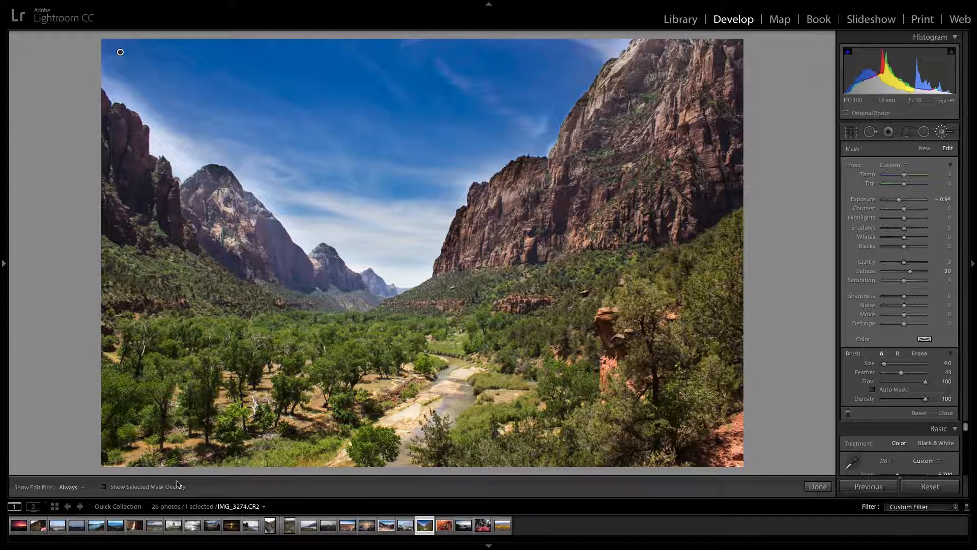
Step: Show the selected mask overlay and paint the missed sky along the central and left-hand mountain ridges
click(104, 487)
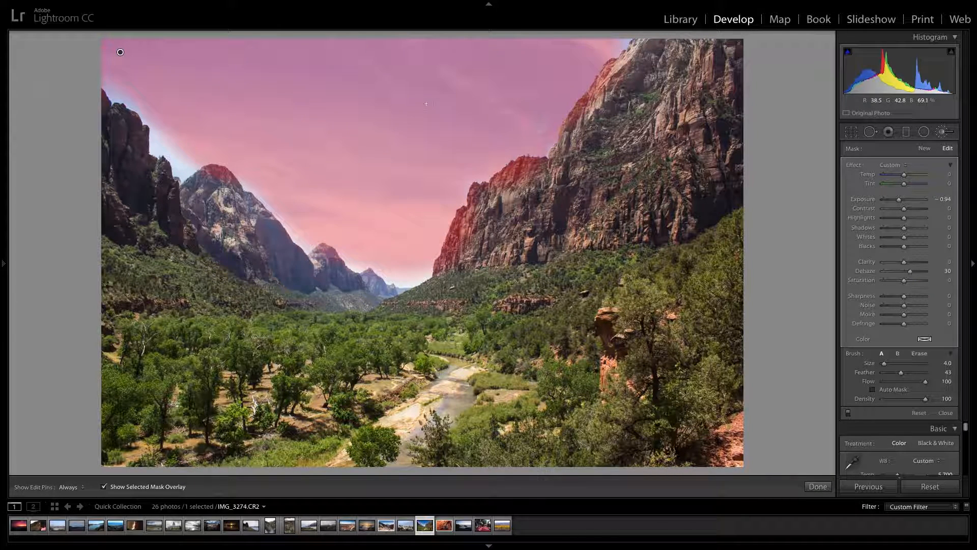
key(h)
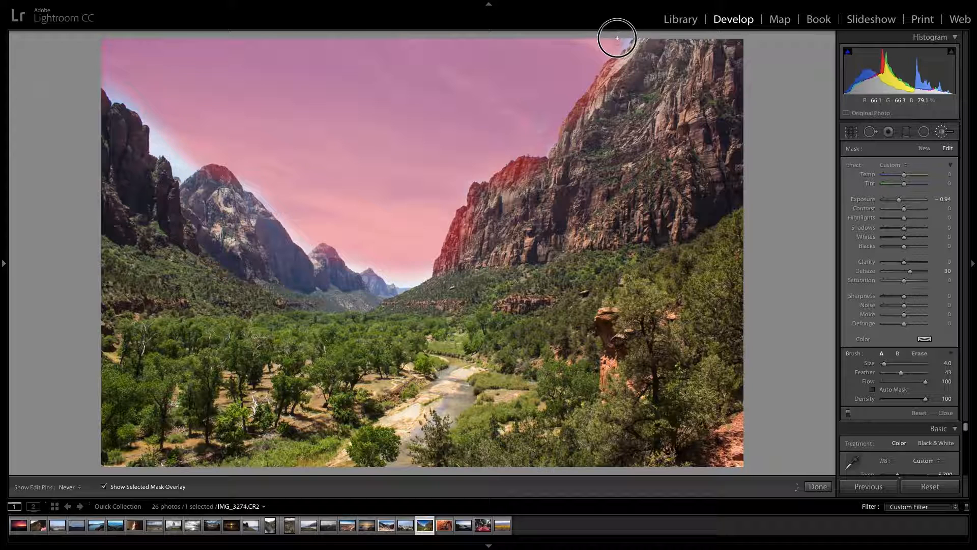
key(h)
mouse_move(253, 183)
mouse_down()
mouse_move(306, 249)
mouse_move(322, 231)
mouse_move(360, 269)
mouse_move(412, 279)
mouse_move(431, 269)
mouse_up()
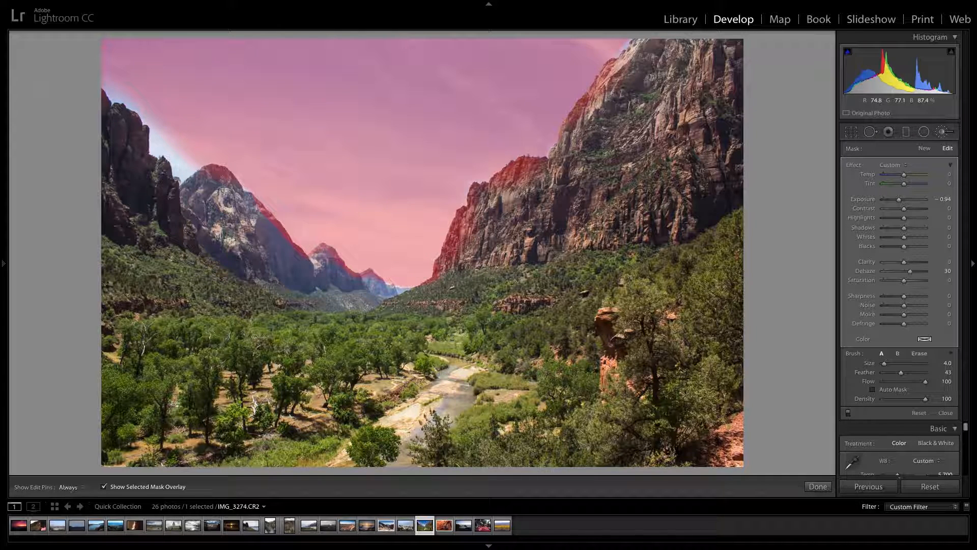
mouse_move(115, 98)
mouse_down()
mouse_move(129, 101)
mouse_move(159, 149)
mouse_move(151, 143)
mouse_move(162, 131)
mouse_move(183, 167)
mouse_move(173, 162)
mouse_move(194, 161)
mouse_move(186, 124)
mouse_move(183, 154)
mouse_move(157, 115)
mouse_move(109, 81)
mouse_move(103, 44)
mouse_move(91, 79)
mouse_up()
key(h)
key(h)
key(h)
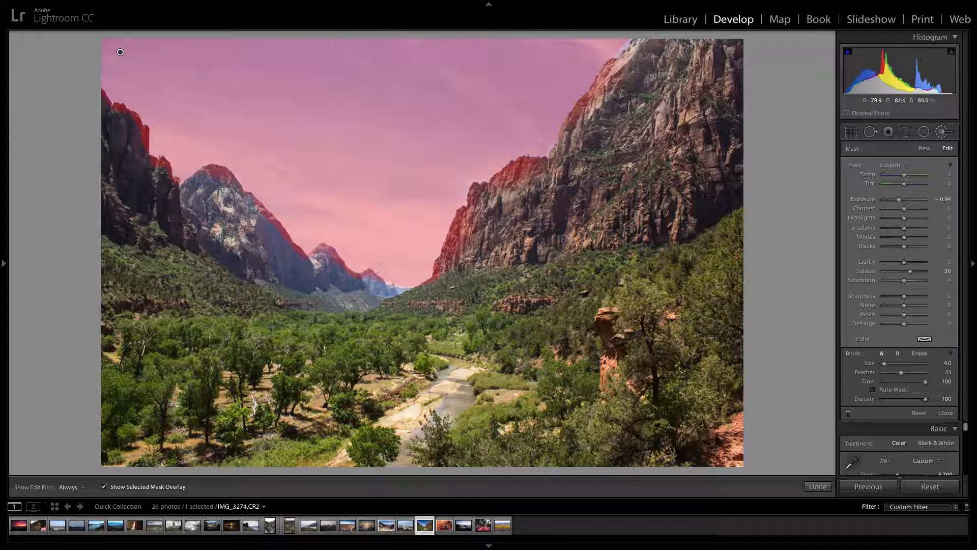
Step: Erase the mask spill from the mountains and cliffs with a size 5.0 eraser, and hide the mask overlay
scroll(473, 227, up, 2)
key(alt)
key(h)
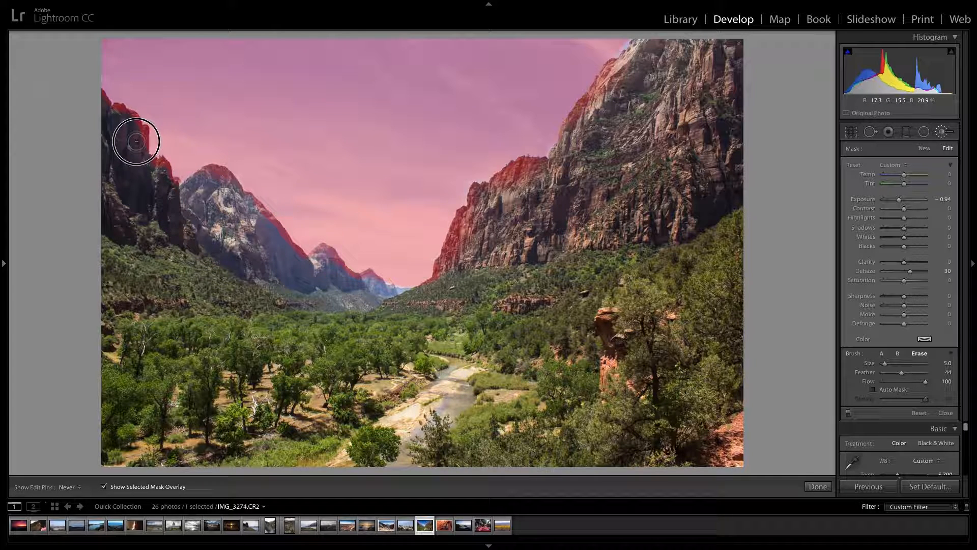
mouse_move(141, 131)
mouse_down()
mouse_move(120, 103)
mouse_move(99, 95)
mouse_up()
key(h)
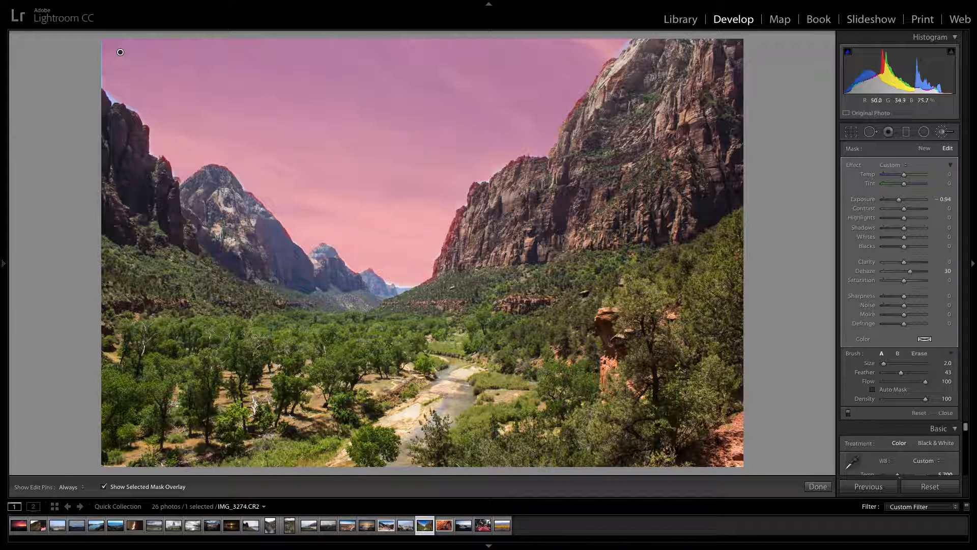
click(157, 489)
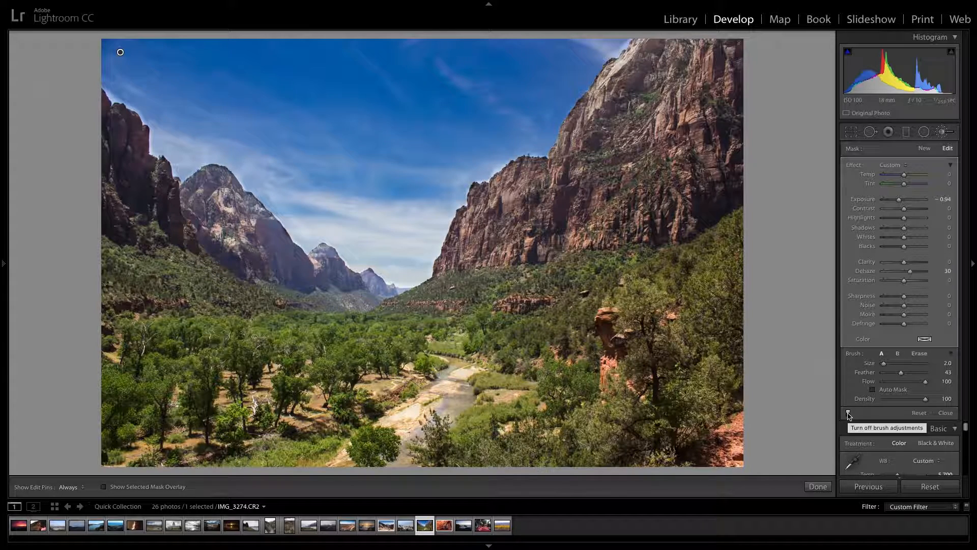
Step: Compare the canyon photo before and after all edits, and with the brush adjustments off and on
key(backslash)
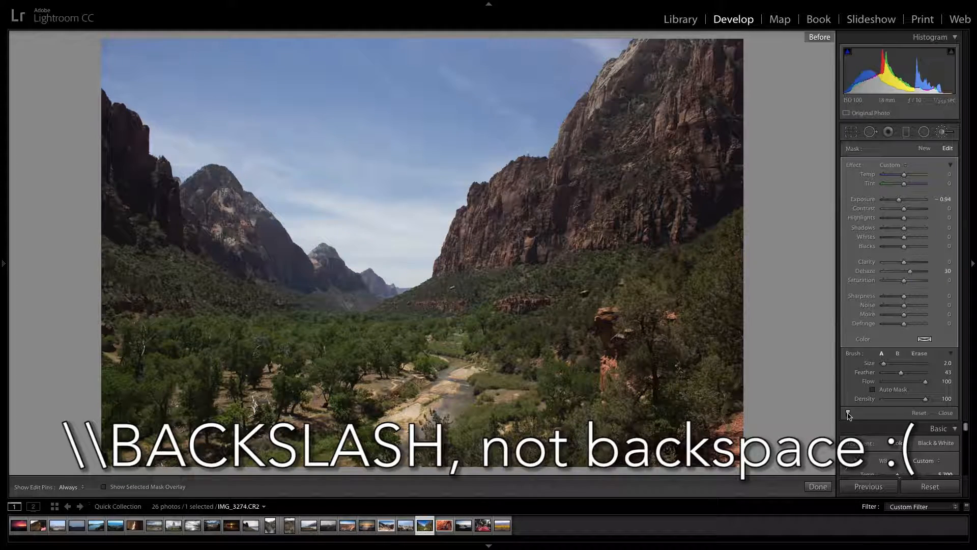
key(backslash)
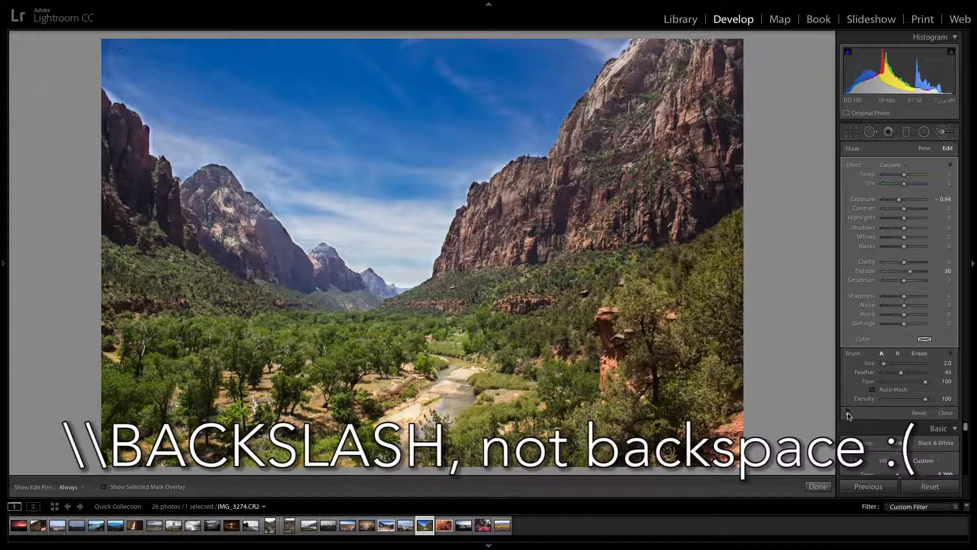
key(backslash)
key(backslash)
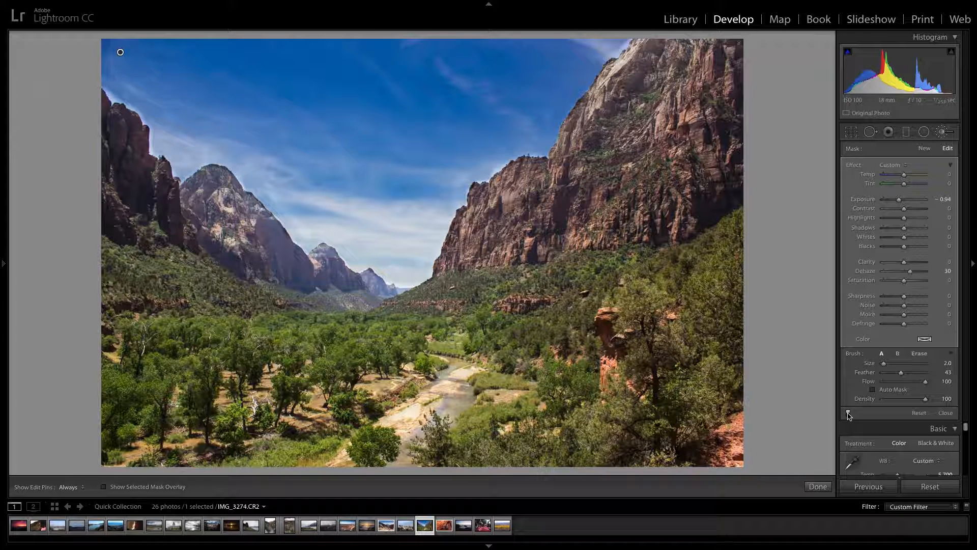
click(848, 413)
click(848, 412)
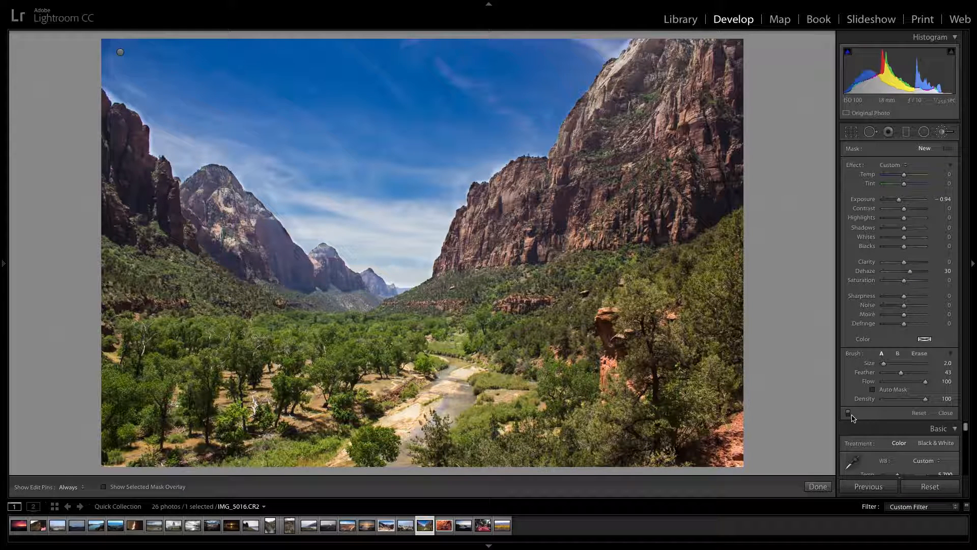
Step: Switch to the photo of the rock climber, IMG_9638.CR2
click(849, 414)
key(Right)
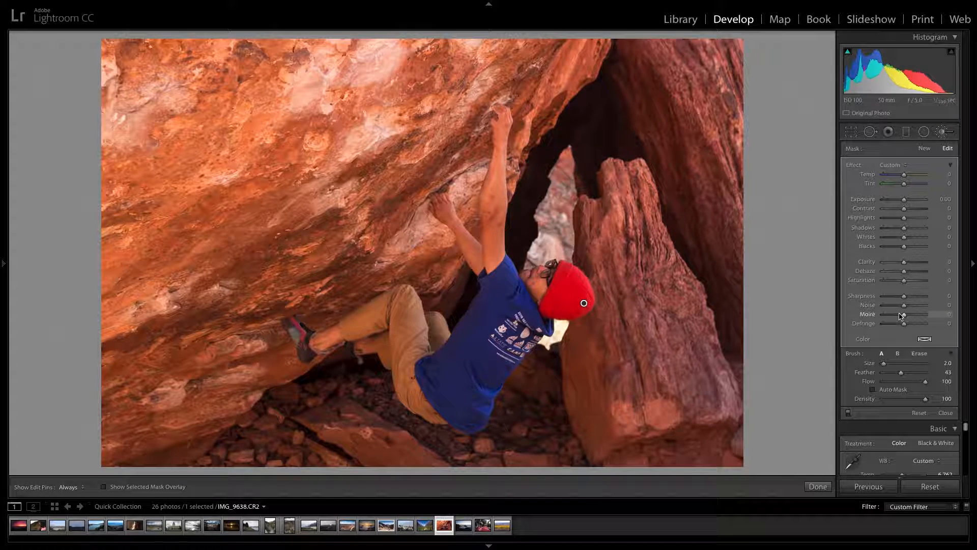
Step: Try blue and green color tints on the climber's masked red hat, and remove the tint
click(926, 339)
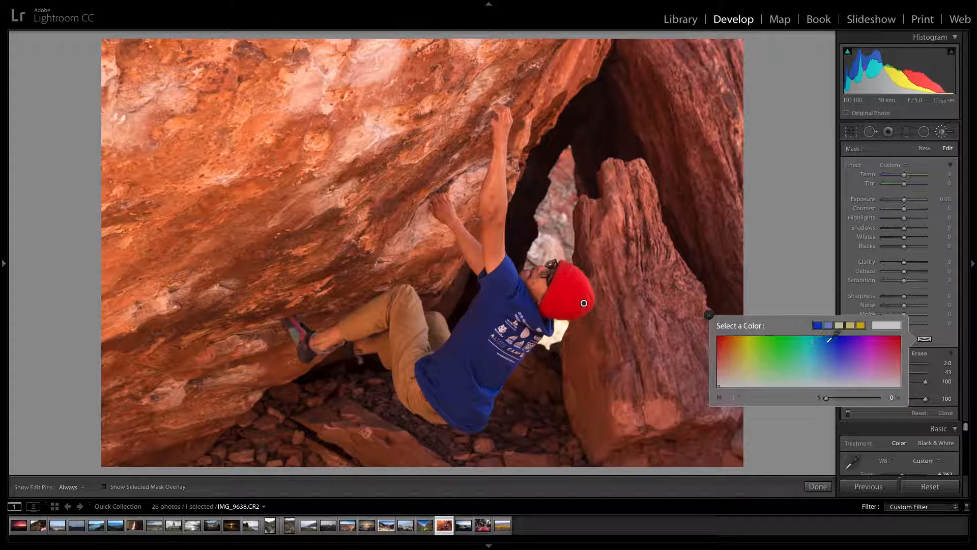
click(844, 338)
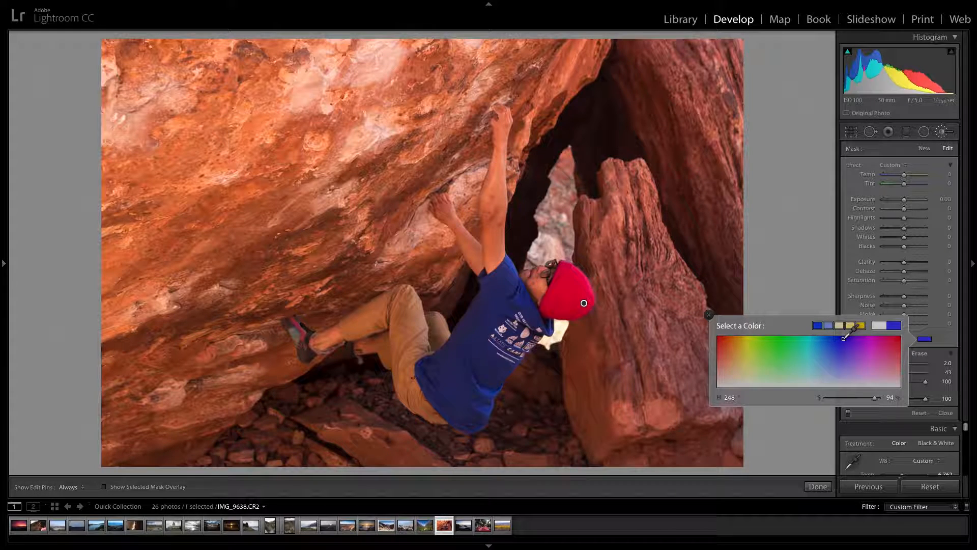
click(783, 337)
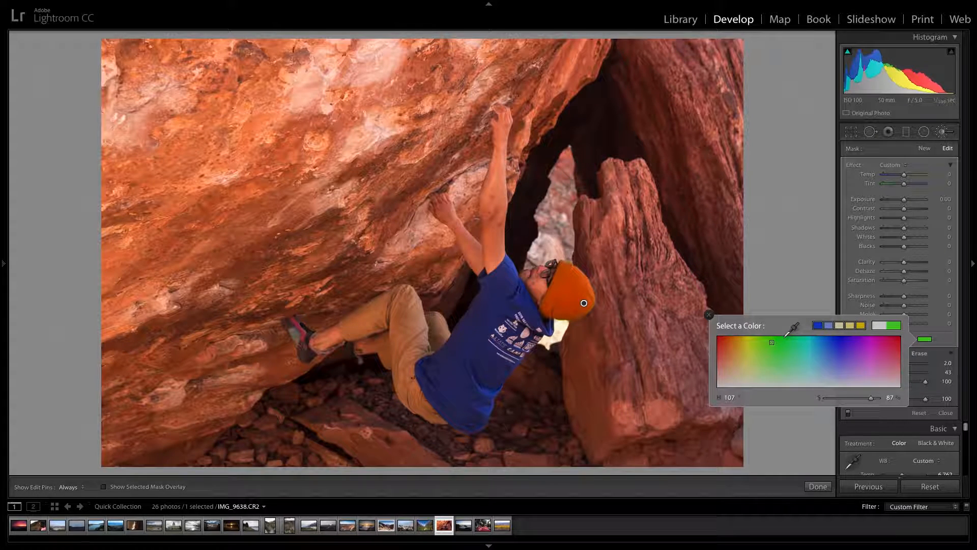
click(768, 337)
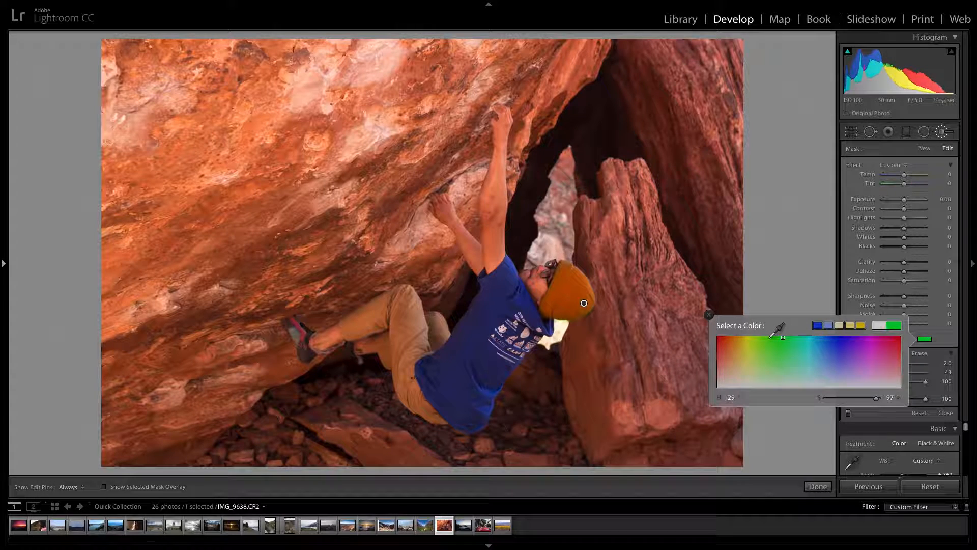
click(777, 337)
click(781, 338)
click(776, 338)
drag(879, 396, 785, 388)
click(925, 339)
Step: Set the masked hat's saturation to -100 and tint it green with a color of hue 127 and saturation 96%
click(904, 280)
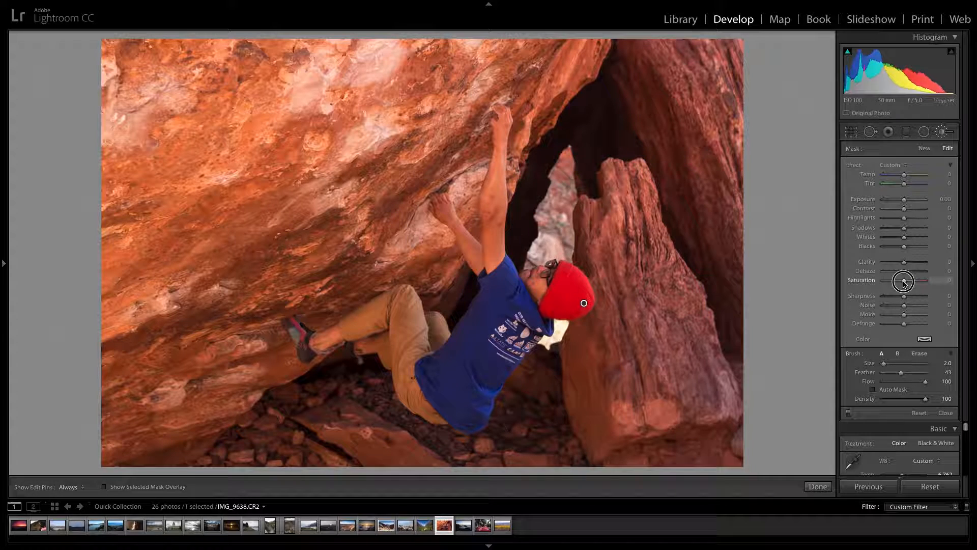
drag(904, 282, 837, 270)
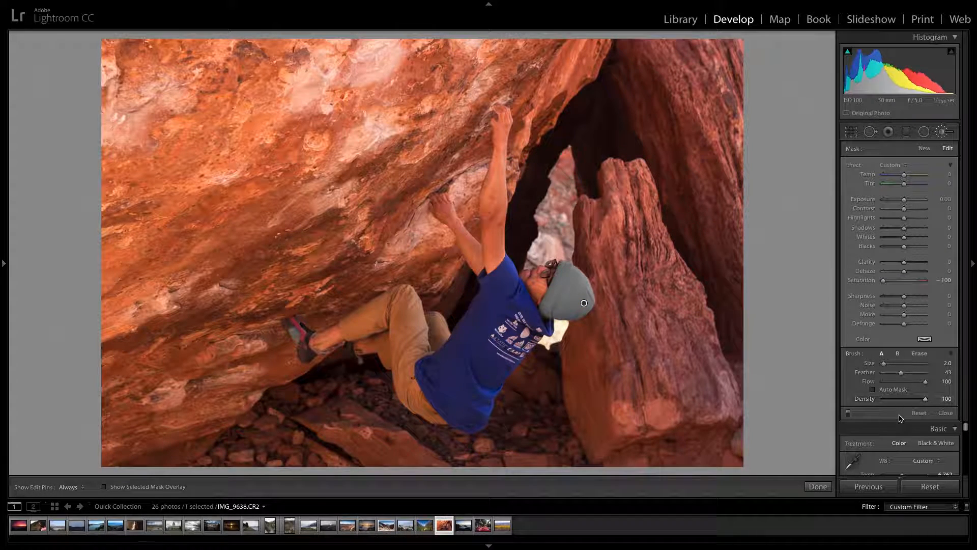
click(925, 339)
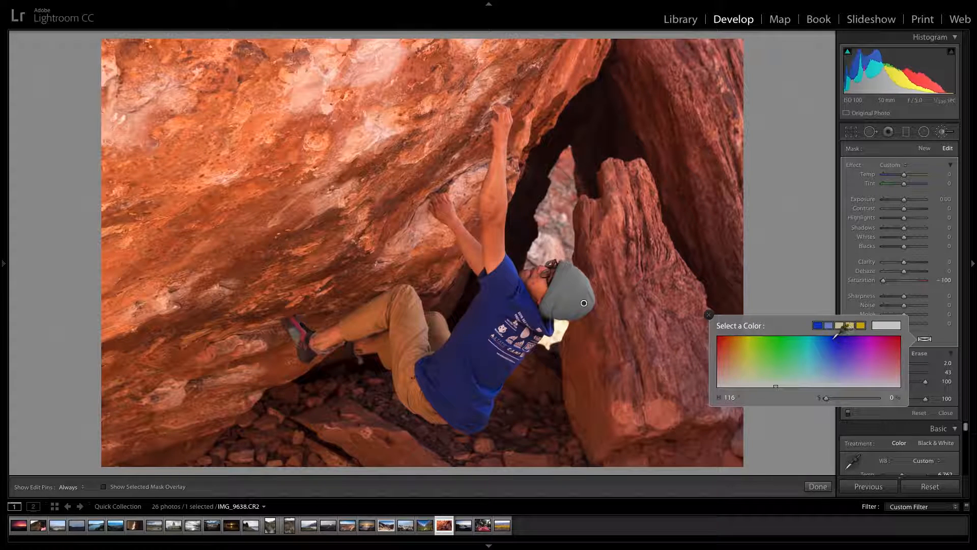
click(836, 337)
drag(836, 337, 782, 337)
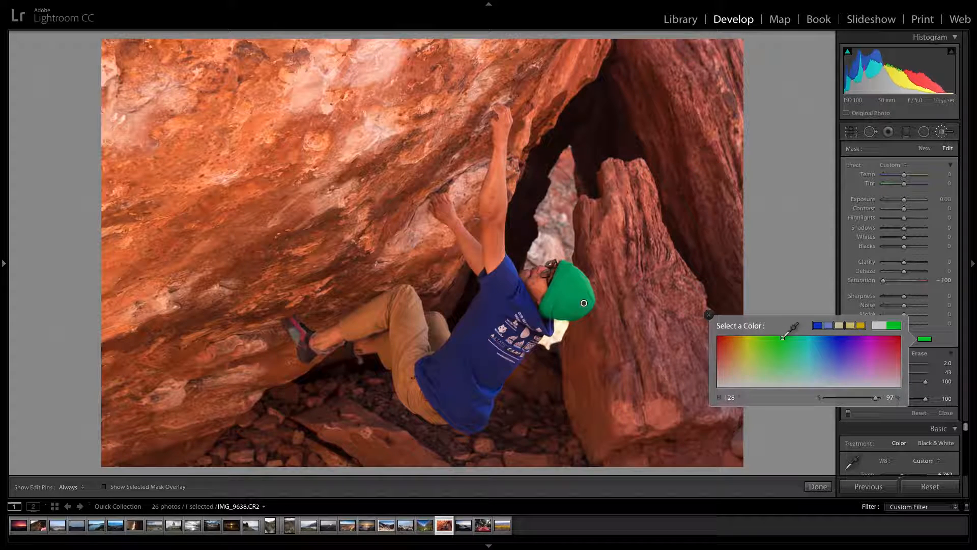
click(804, 337)
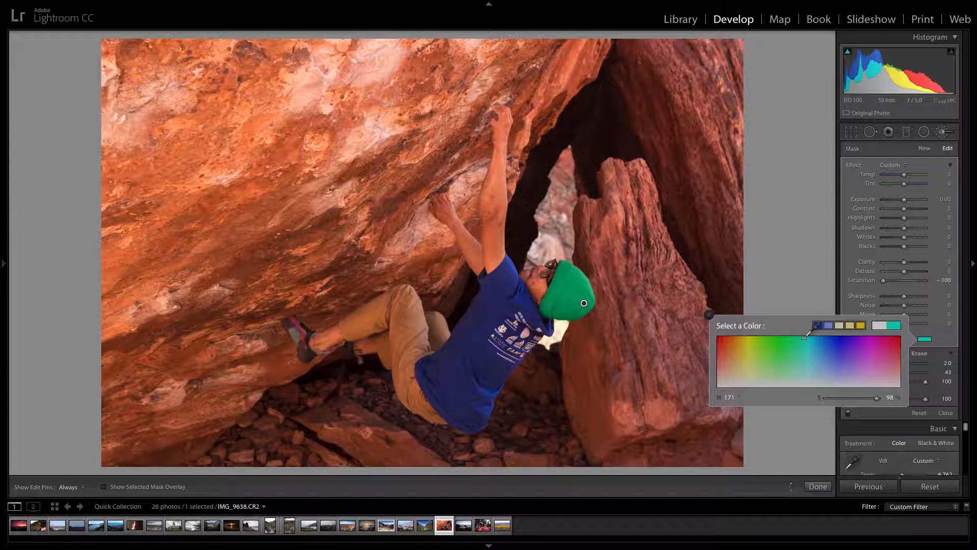
click(766, 338)
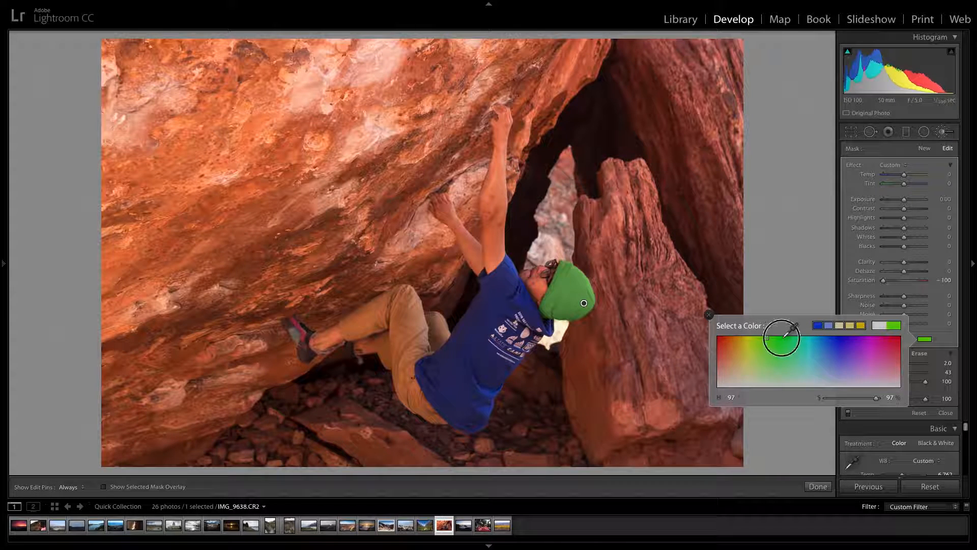
click(781, 338)
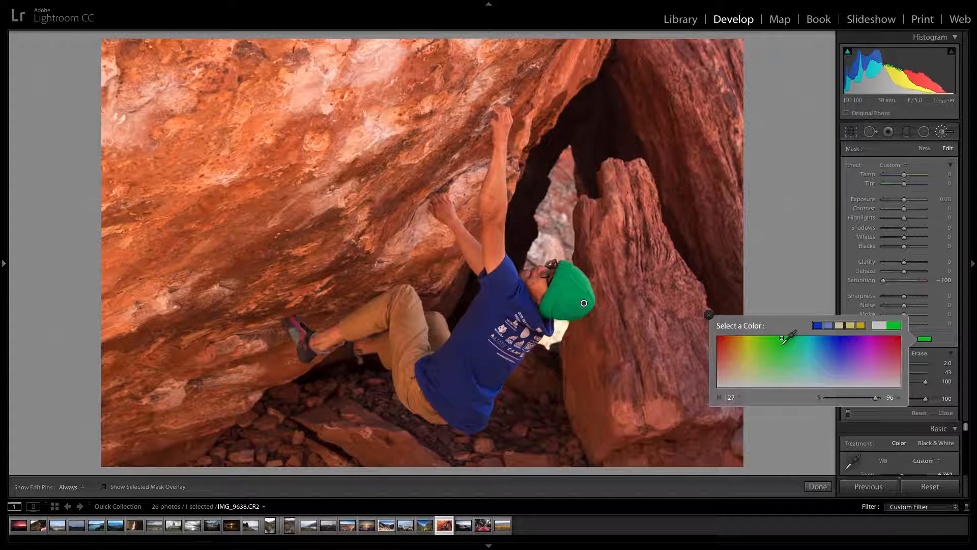